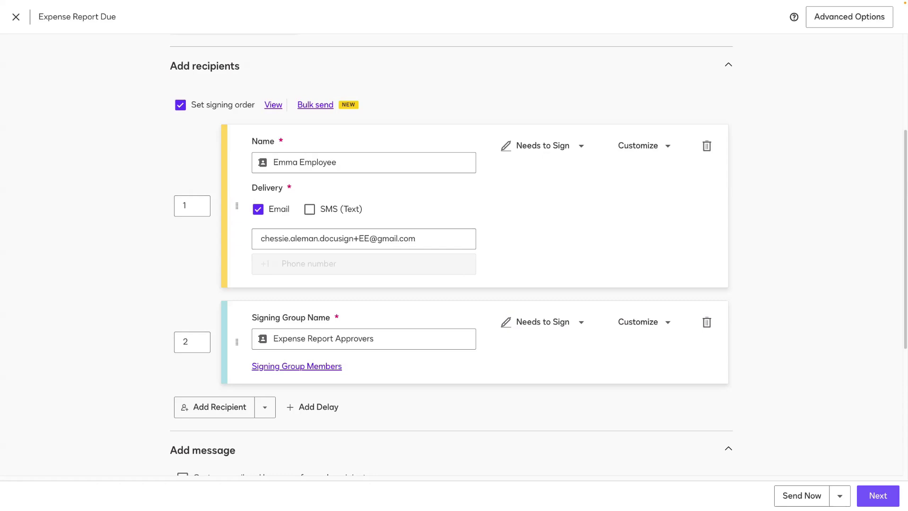
Step: Preview the Expense Report Approvers group members, then close the preview
click(292, 366)
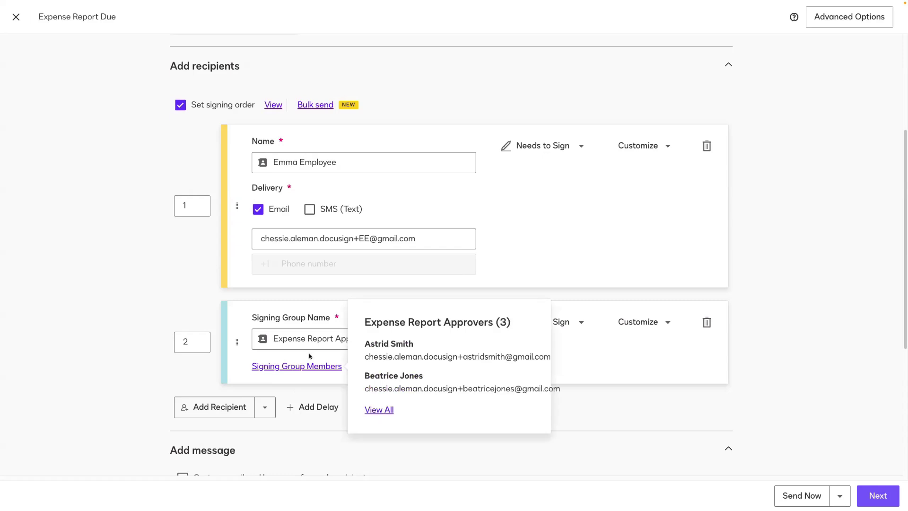
click(311, 384)
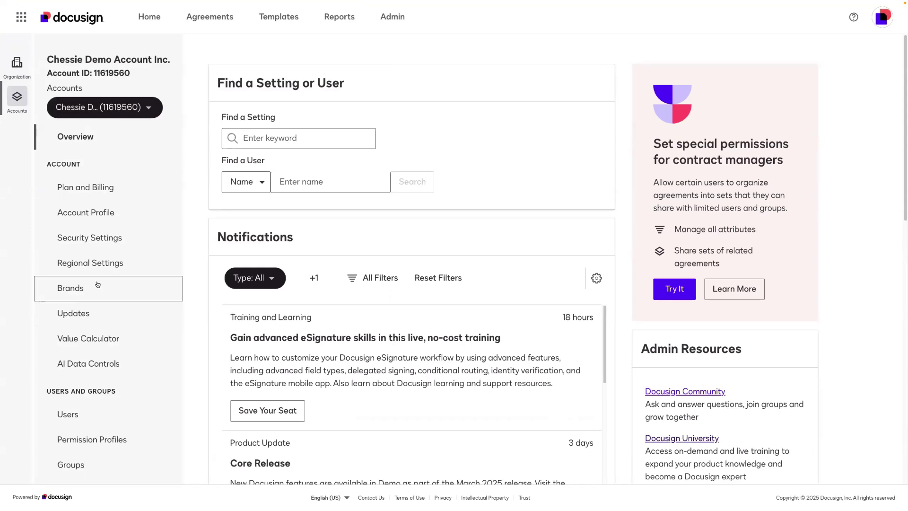
Step: Open the Signing Groups page under Users and Groups in Admin
scroll(97, 285, down, 2)
scroll(97, 285, down, 1)
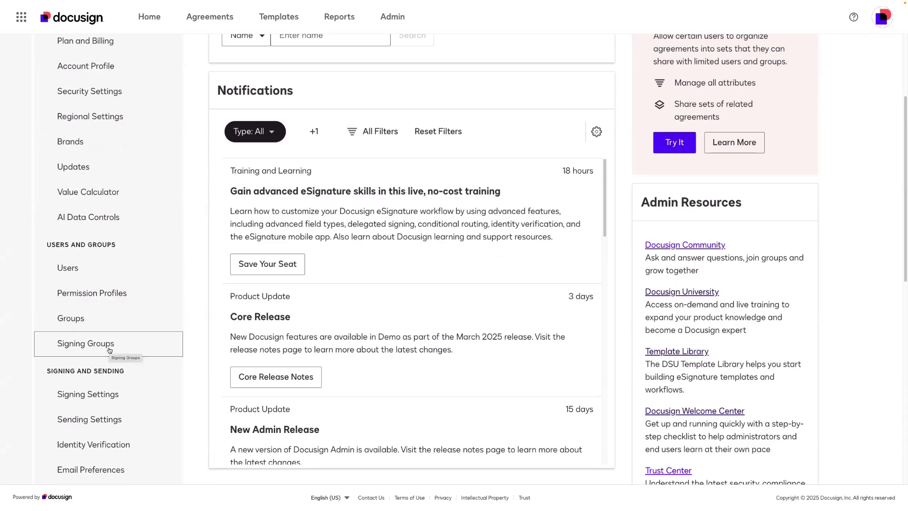
click(123, 349)
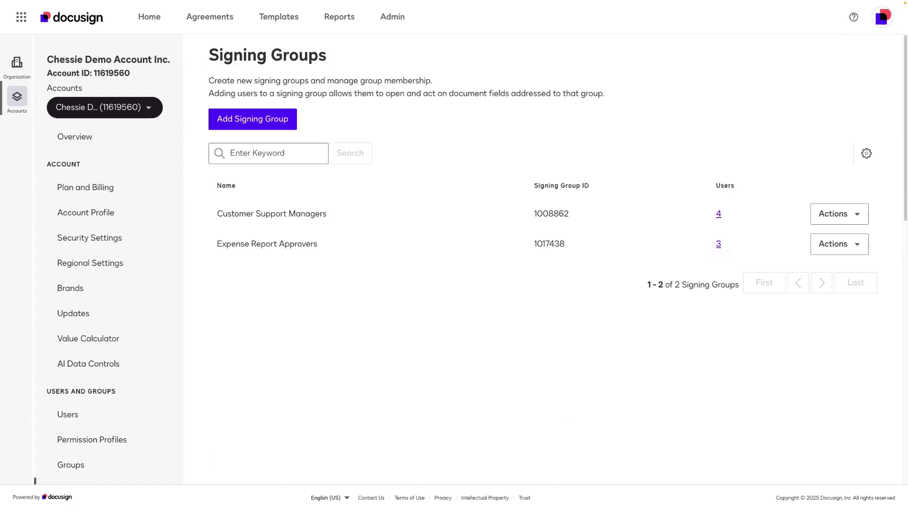
Step: Add a new signing group named 'Legal Team' and save it
click(250, 124)
click(259, 165)
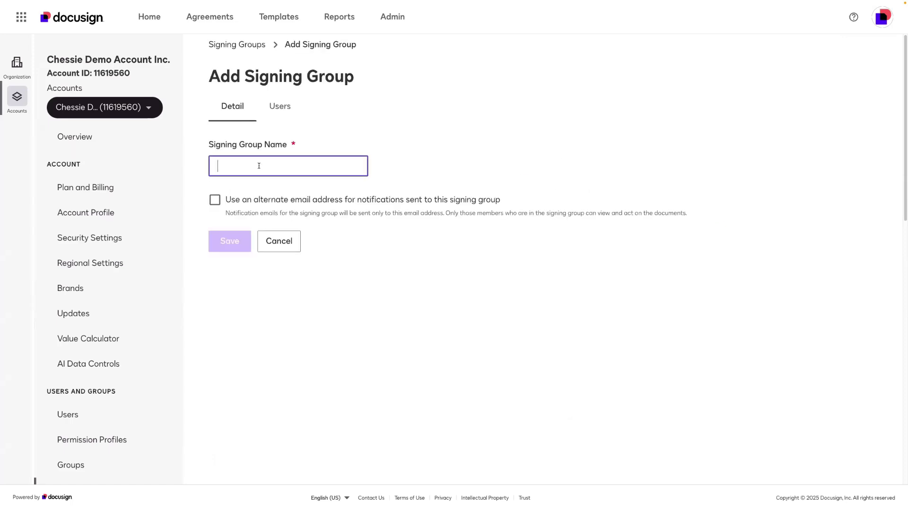
text(Legal)
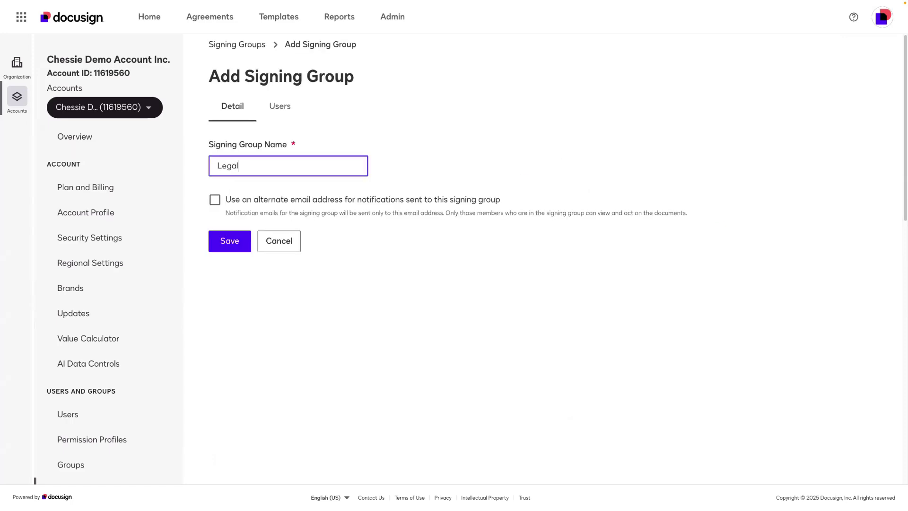
text( Team)
click(225, 244)
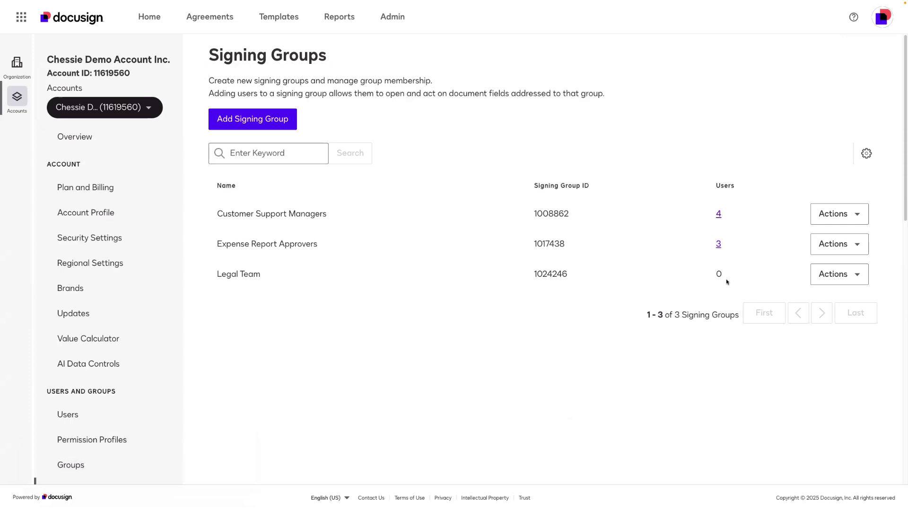
Step: Open Assign Users for the Legal Team signing group from its Actions menu
click(862, 277)
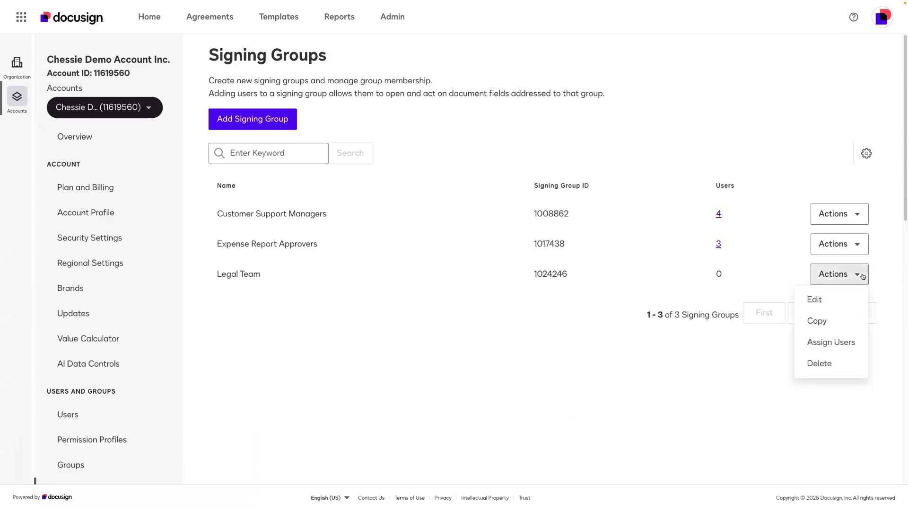
click(859, 343)
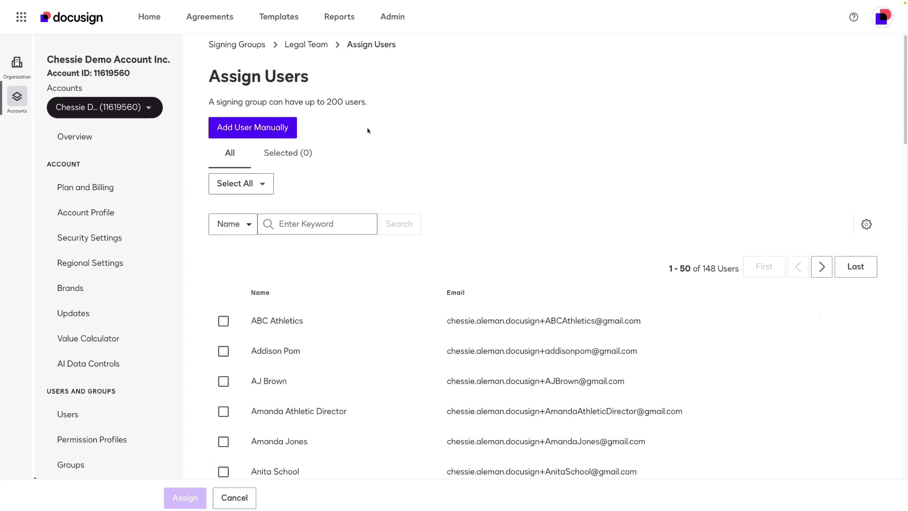
scroll(232, 313, down, 3)
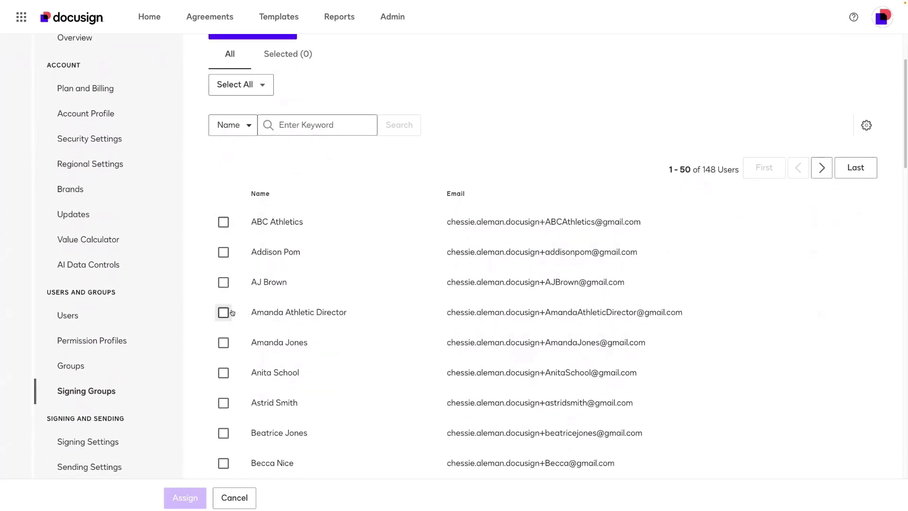
scroll(232, 313, up, 3)
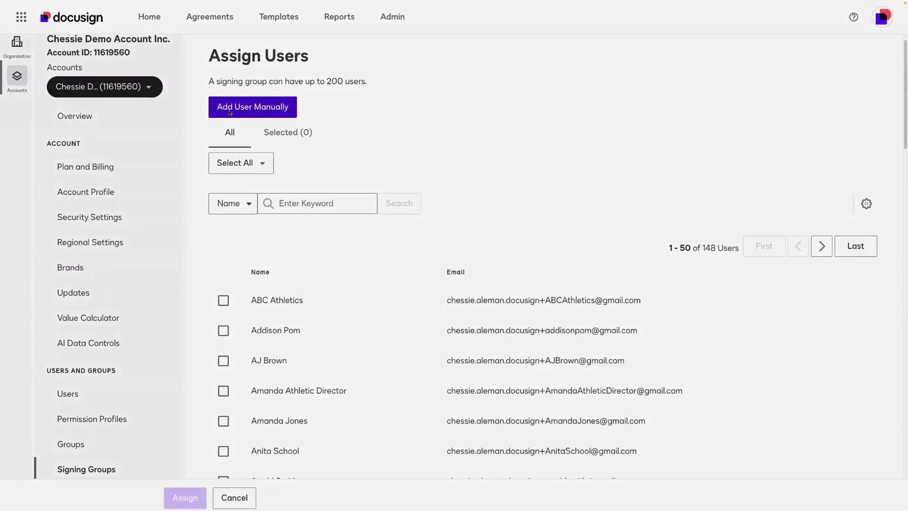
Step: Bring up the Add User Manually dialog, leaving its Name and Email fields empty
click(231, 113)
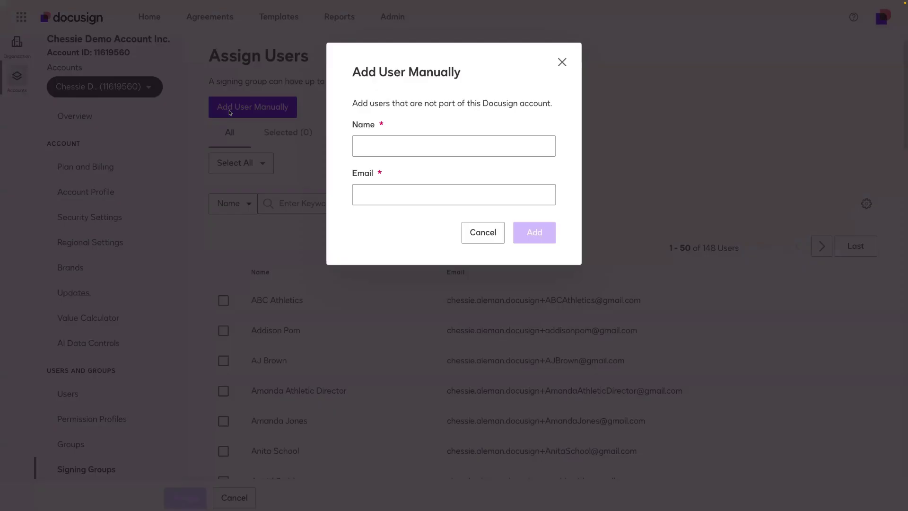
click(400, 137)
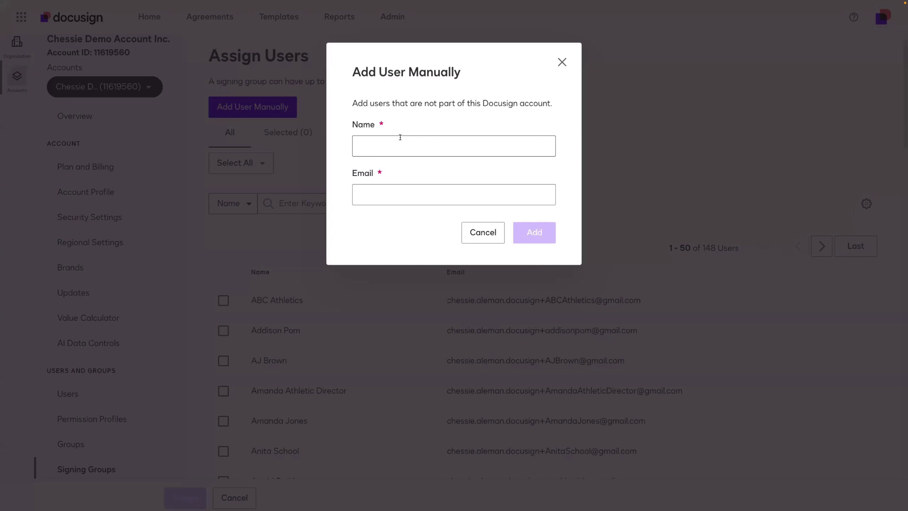
click(402, 196)
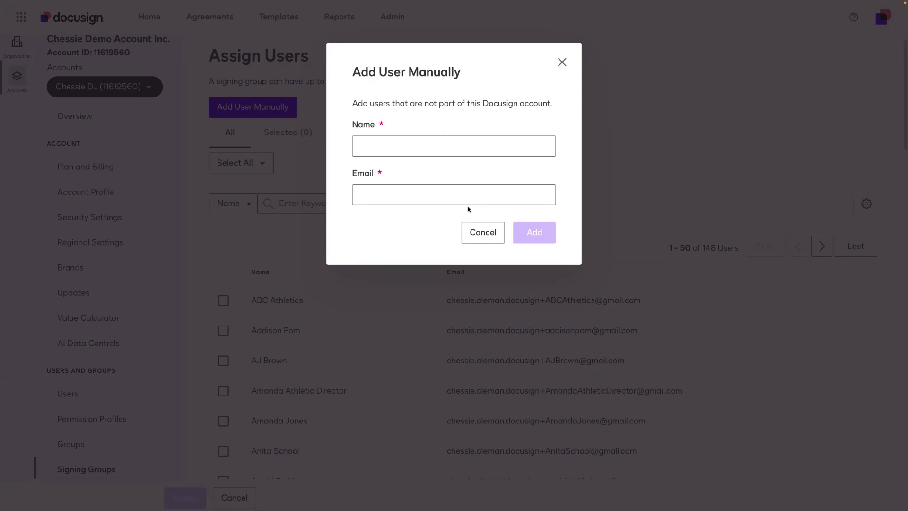
Step: Cancel the manual-user dialog and assign the fifth, ninth and eleventh listed users to Legal Team
click(482, 235)
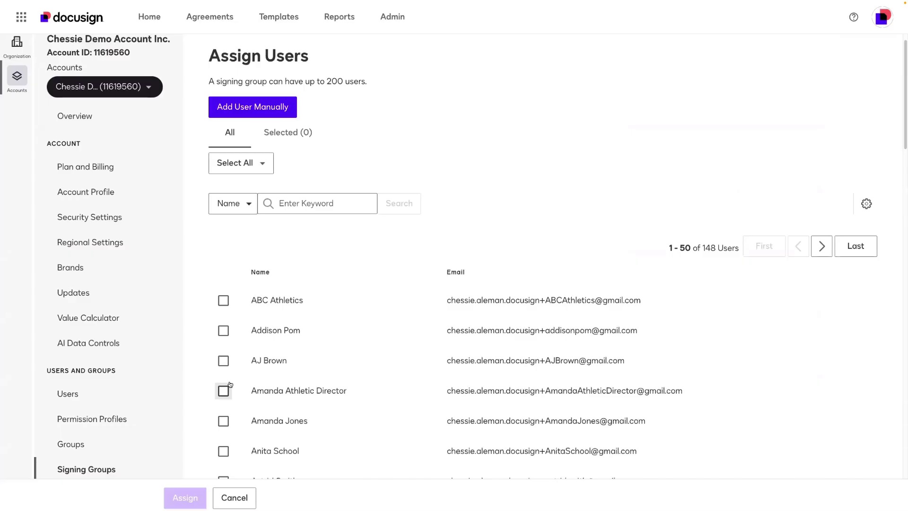
scroll(223, 381, down, 2)
click(223, 325)
scroll(226, 374, down, 1)
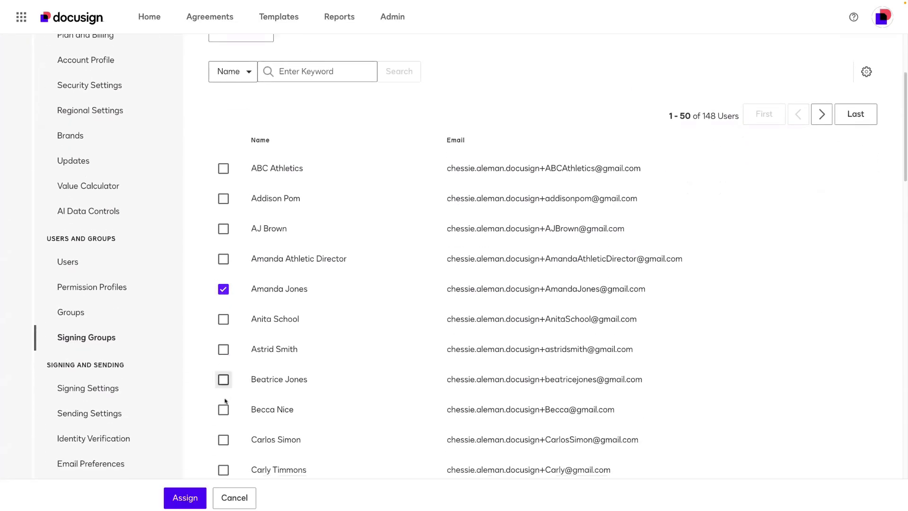
click(223, 409)
scroll(222, 407, down, 3)
click(223, 359)
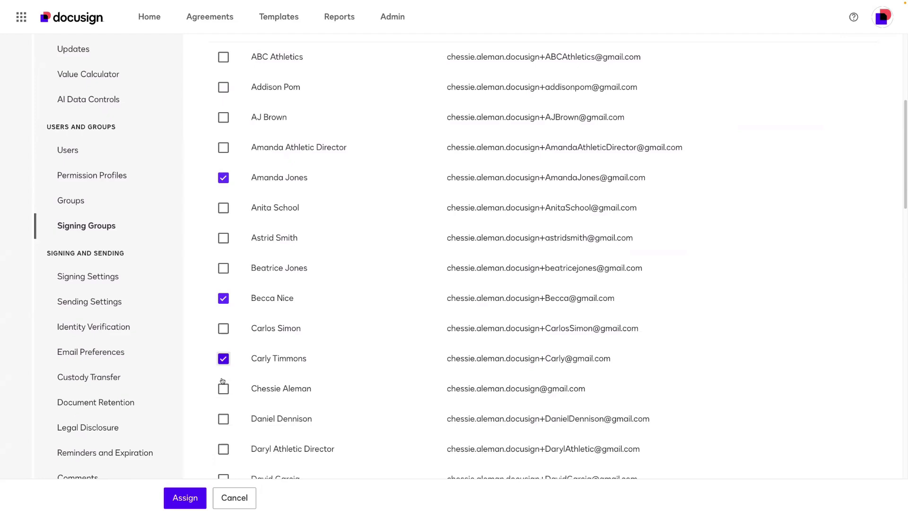
click(182, 497)
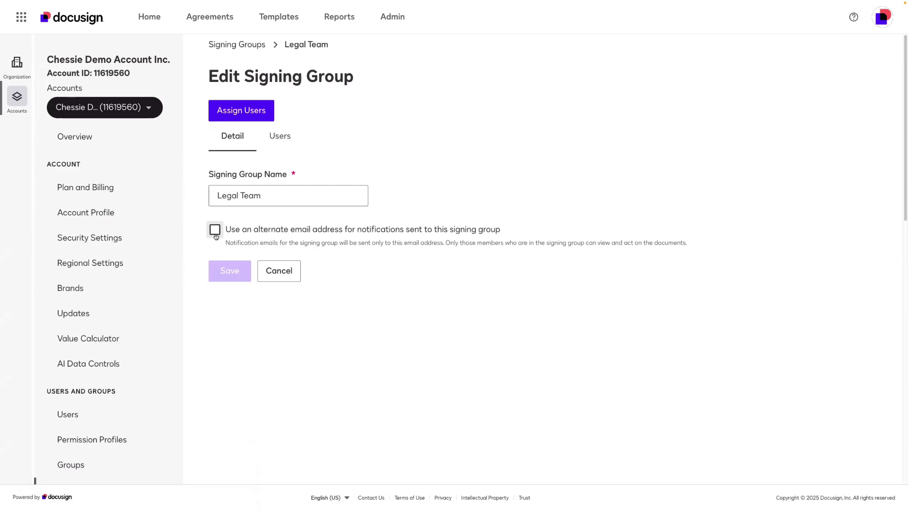
Step: Try an alternate notification e-mail, then untick it and save Legal Team without one
click(215, 230)
click(241, 293)
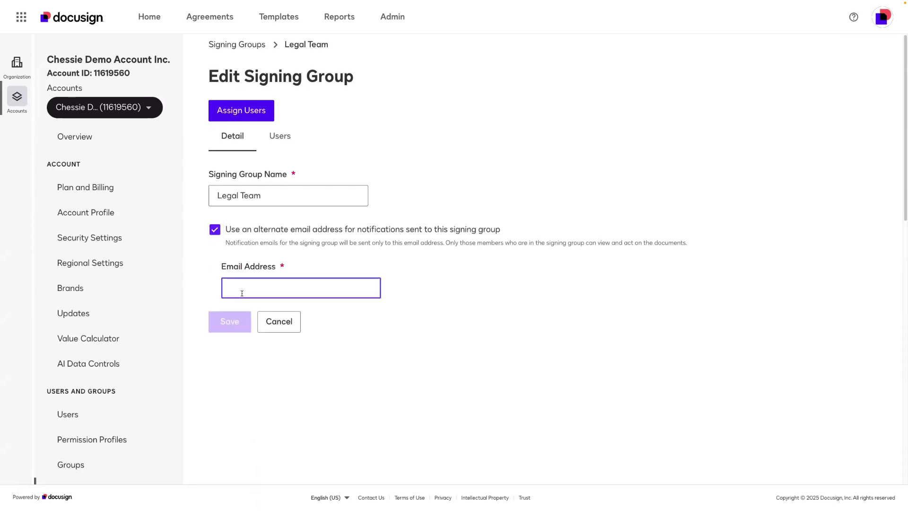
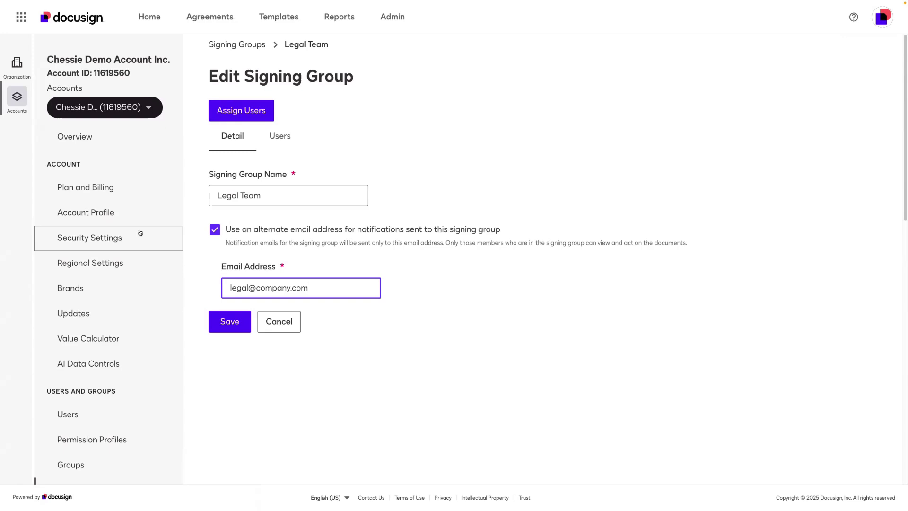
click(234, 232)
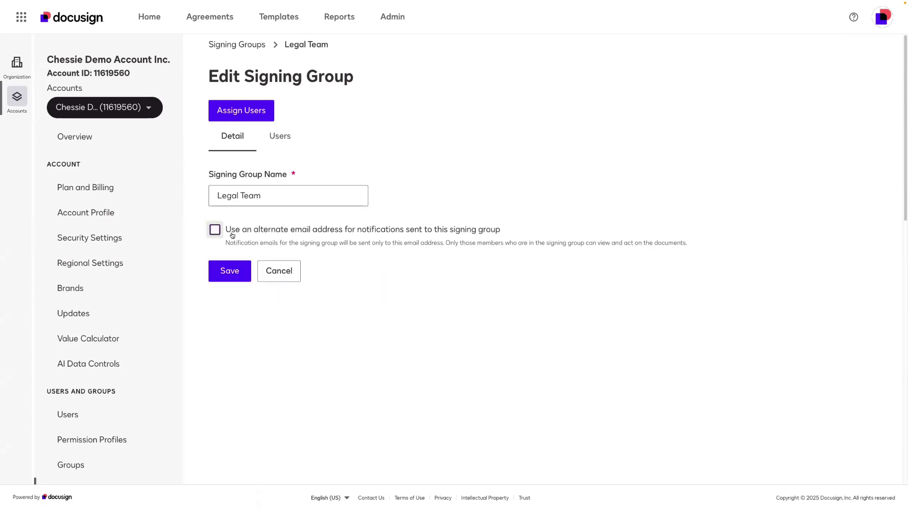
click(232, 275)
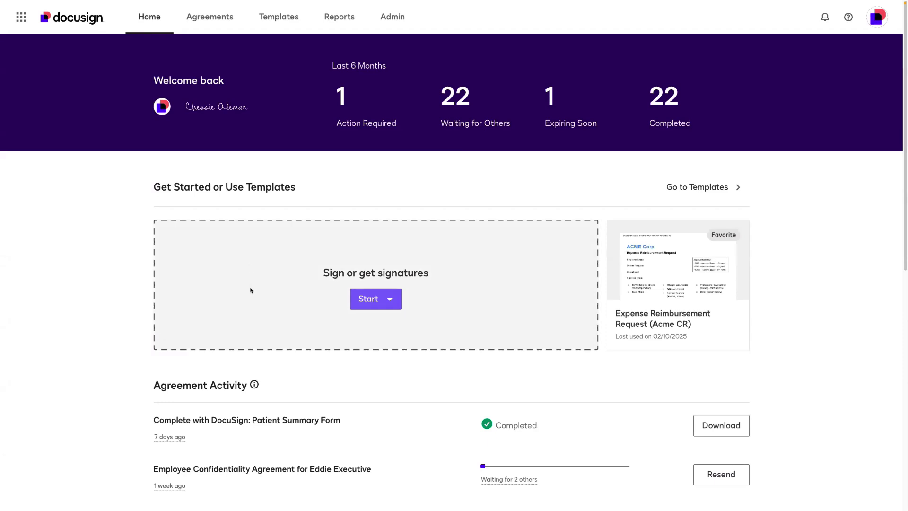
Step: Start a new envelope and upload Mutual NDA.pdf from the computer as its document
click(383, 309)
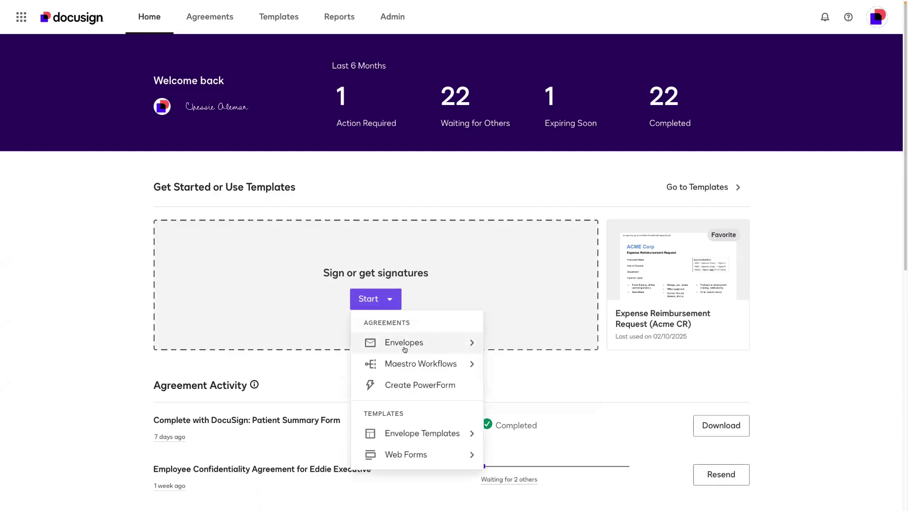
mouse_move(376, 345)
click(506, 353)
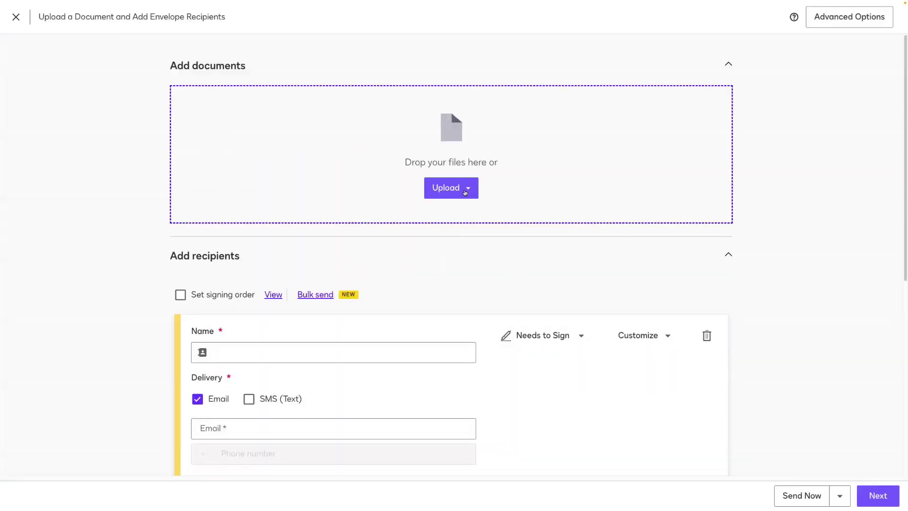
click(465, 192)
click(464, 215)
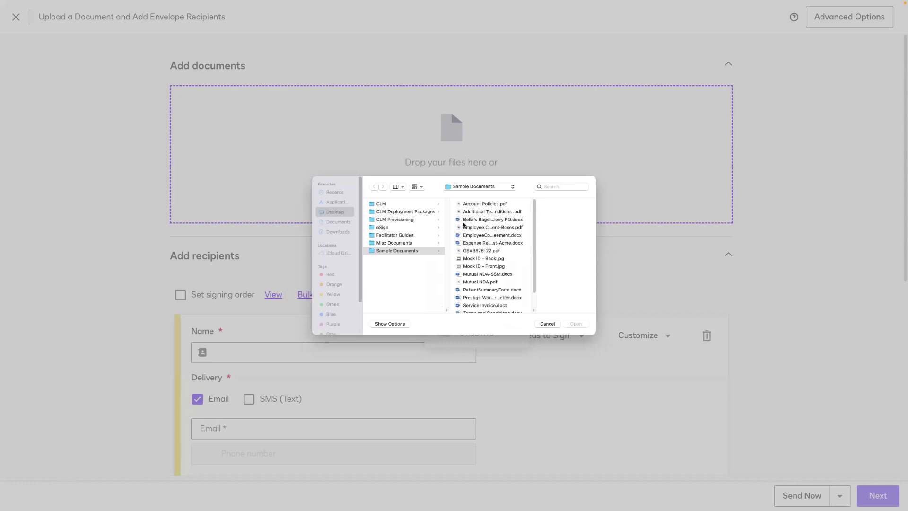
click(478, 282)
click(573, 324)
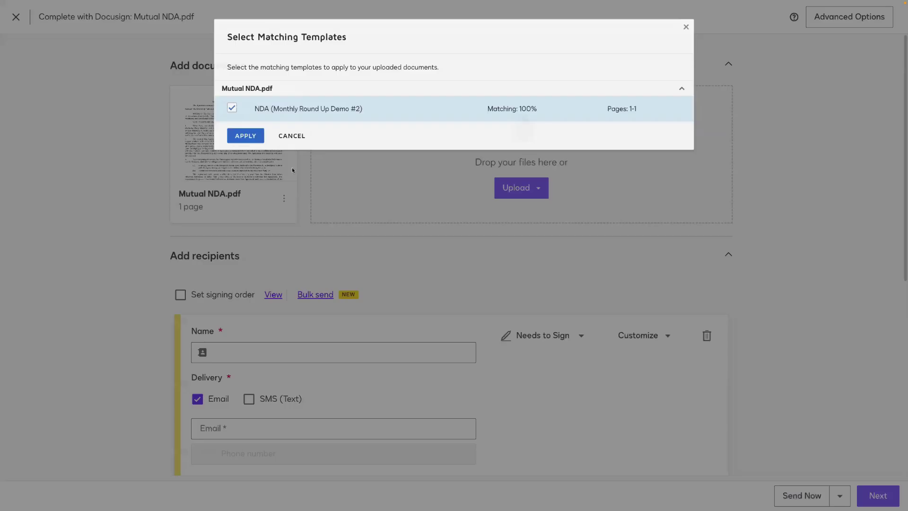
Step: Dismiss the template suggestion and turn on Set signing order
click(294, 137)
click(194, 293)
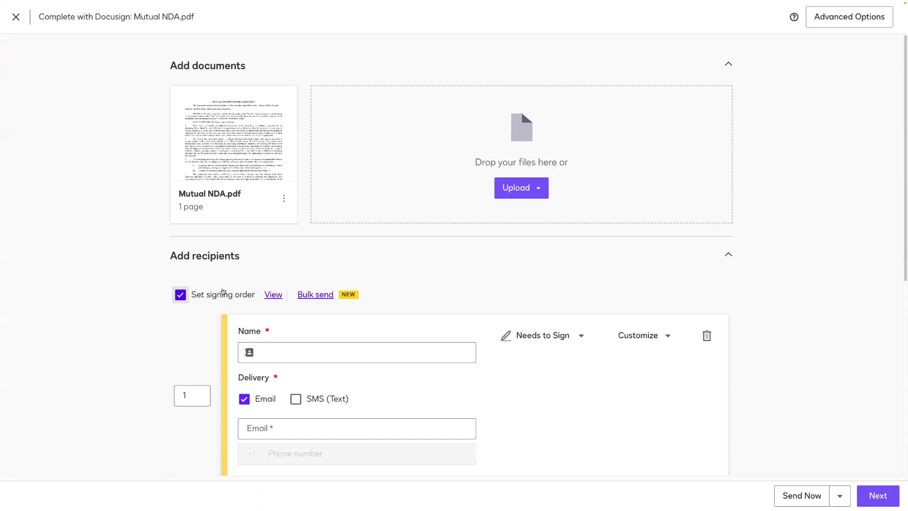
scroll(287, 301, down, 1)
Step: Make the customer contact recipient 1 by choosing their suggestion to fill name and e-mail
click(298, 313)
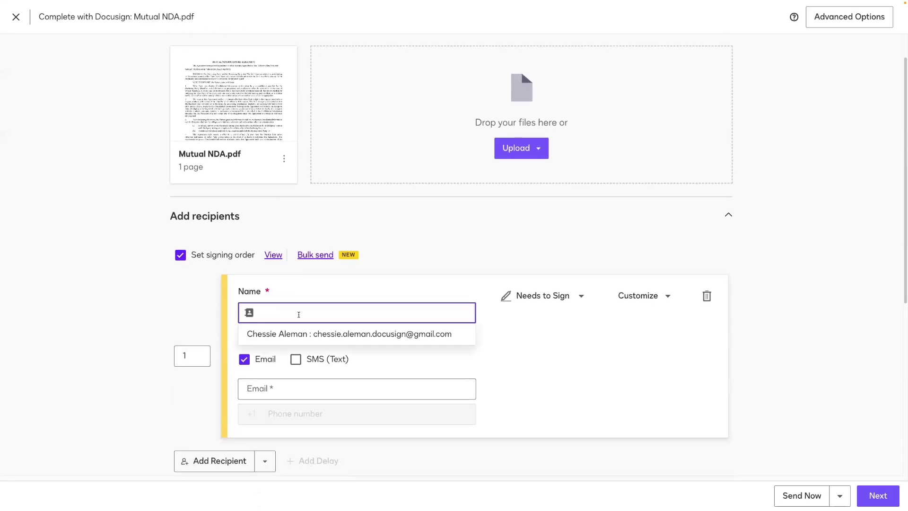
text(Connie C)
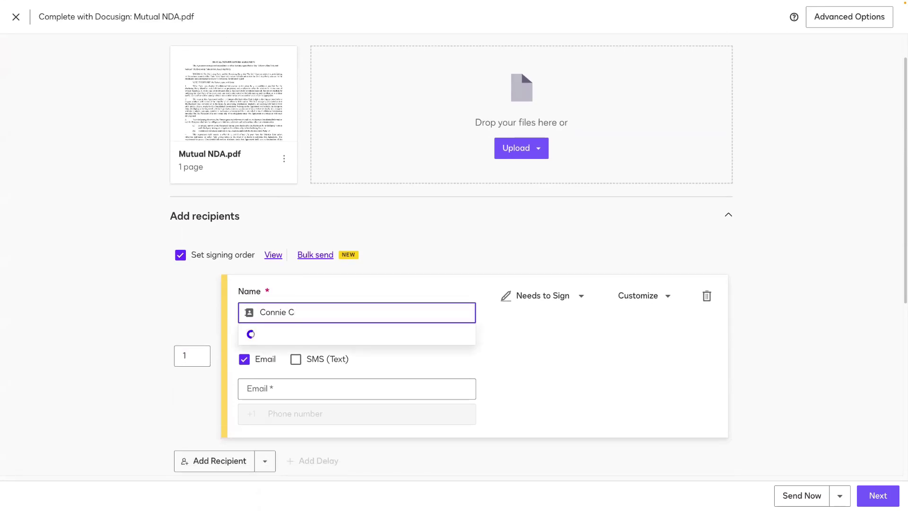
click(300, 393)
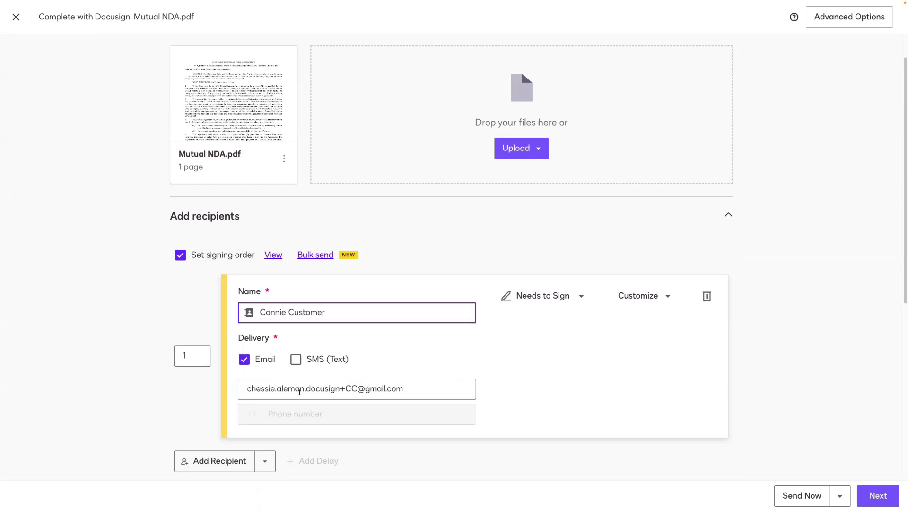
scroll(300, 392, down, 1)
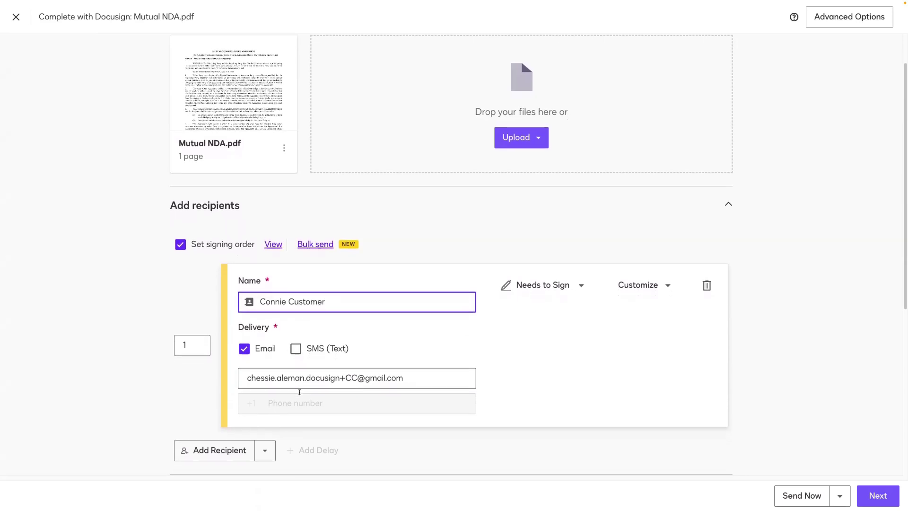
scroll(299, 392, down, 1)
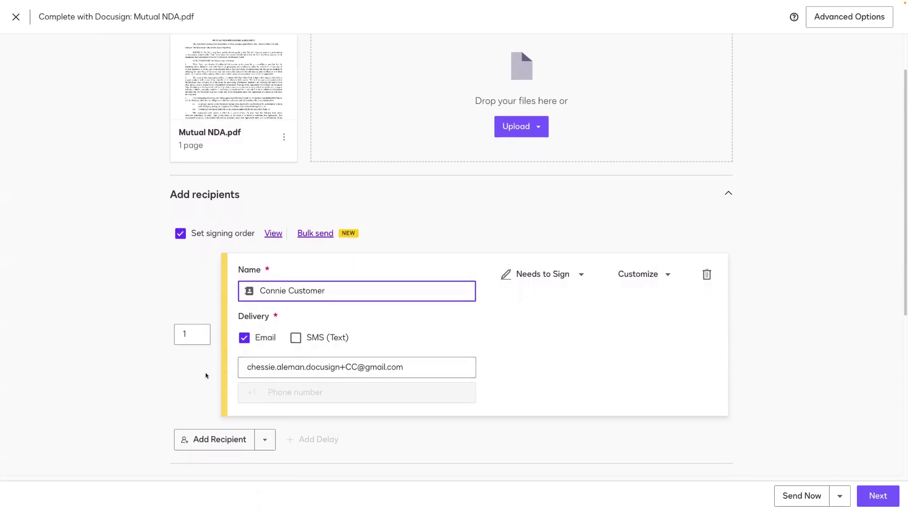
scroll(206, 376, down, 2)
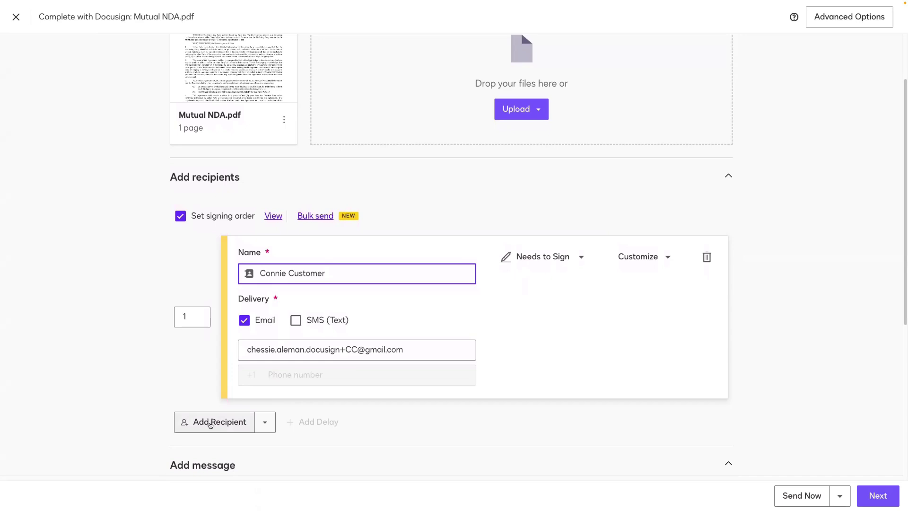
Step: Add a second recipient (order 2) to the envelope
click(209, 422)
scroll(196, 388, down, 3)
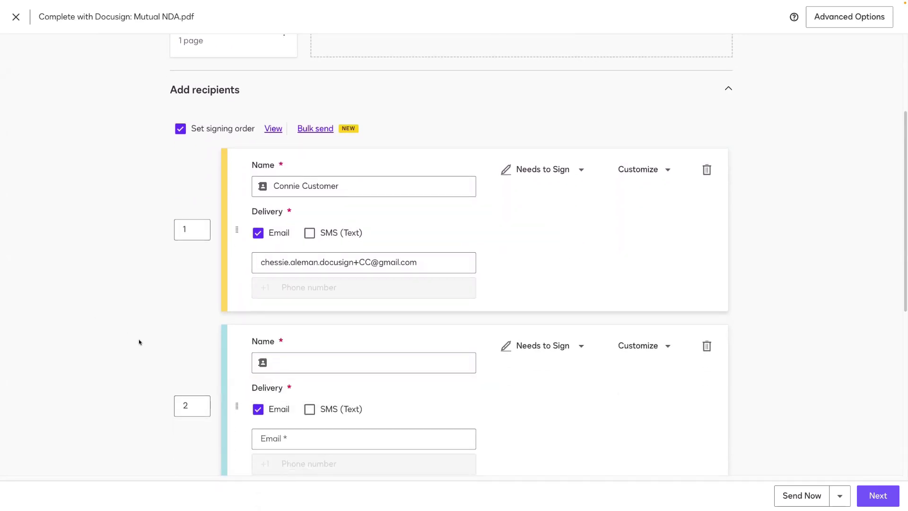
scroll(141, 338, down, 1)
Step: Type 'Legal' as the second recipient's name, clear it, and bring up the contact search
click(271, 334)
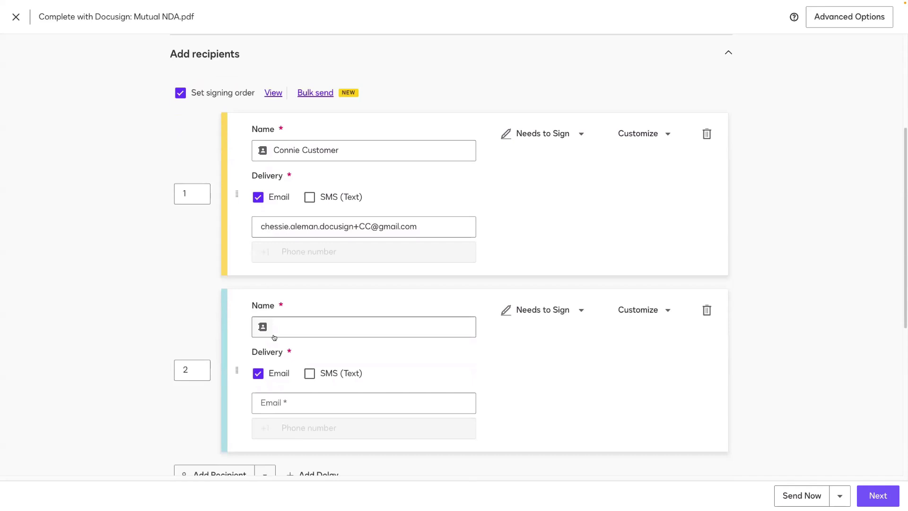
text(Legal)
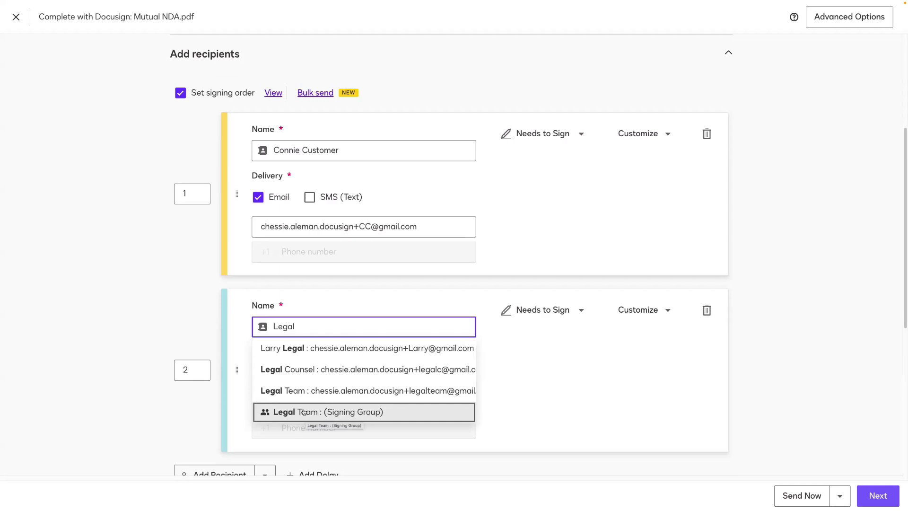
double_click(308, 326)
key(BackSpace)
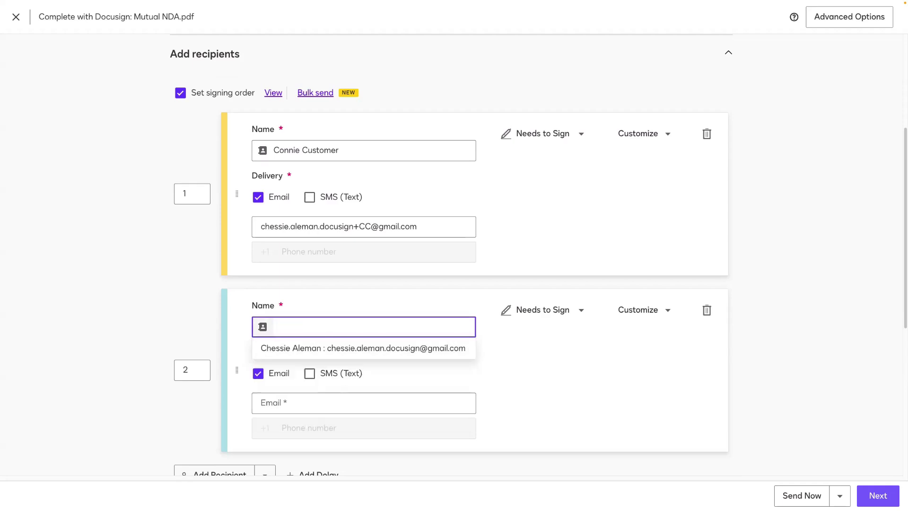
click(262, 327)
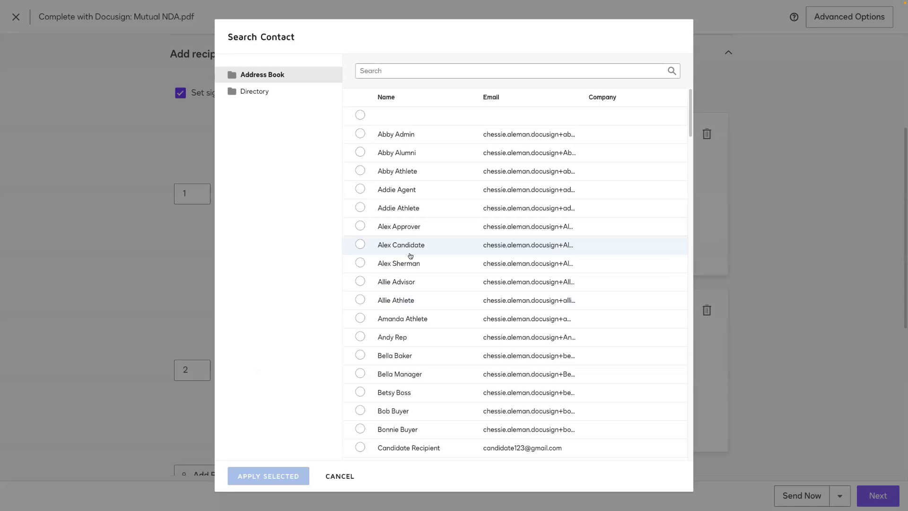
Step: Search contacts for 'legal', apply the Legal Team signing group to recipient 2, and review its members
click(382, 70)
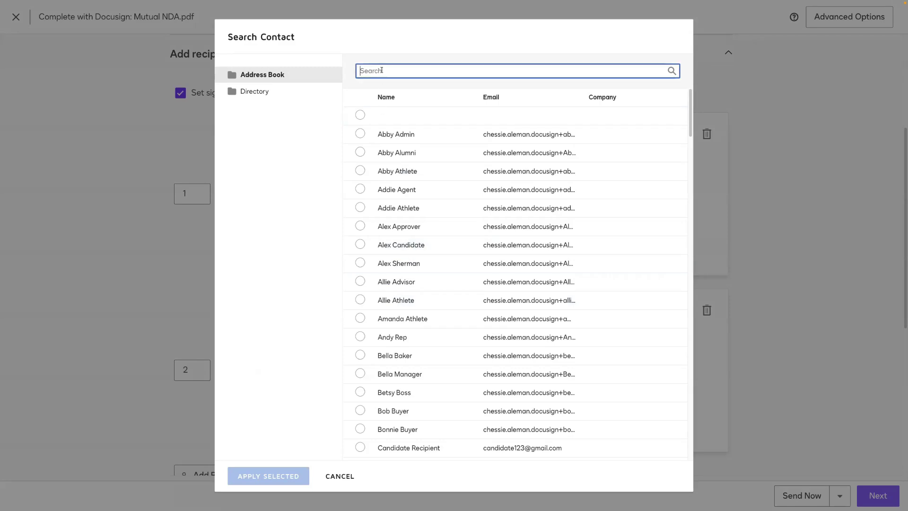
text(legal)
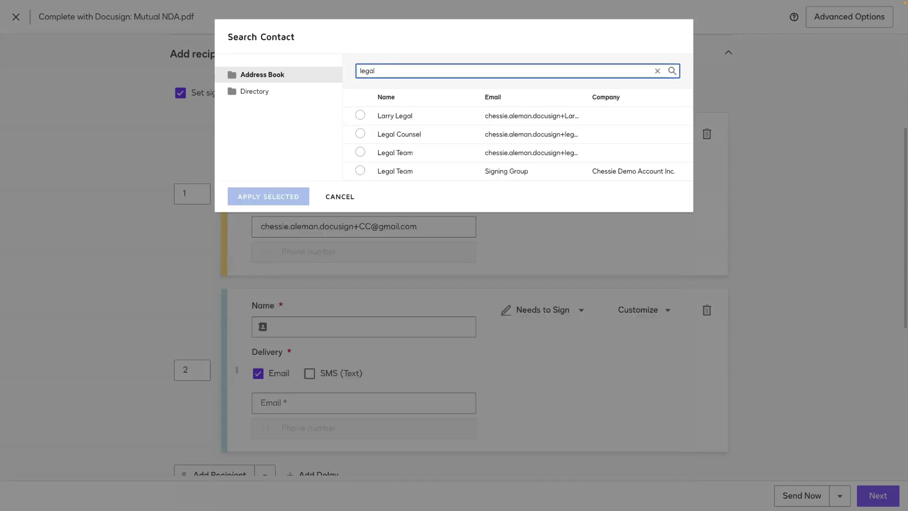
click(360, 170)
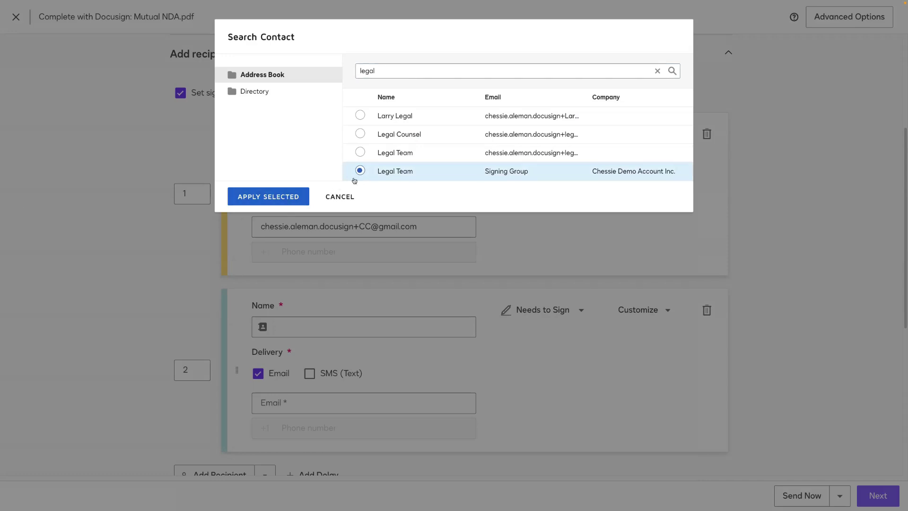
click(266, 200)
click(300, 354)
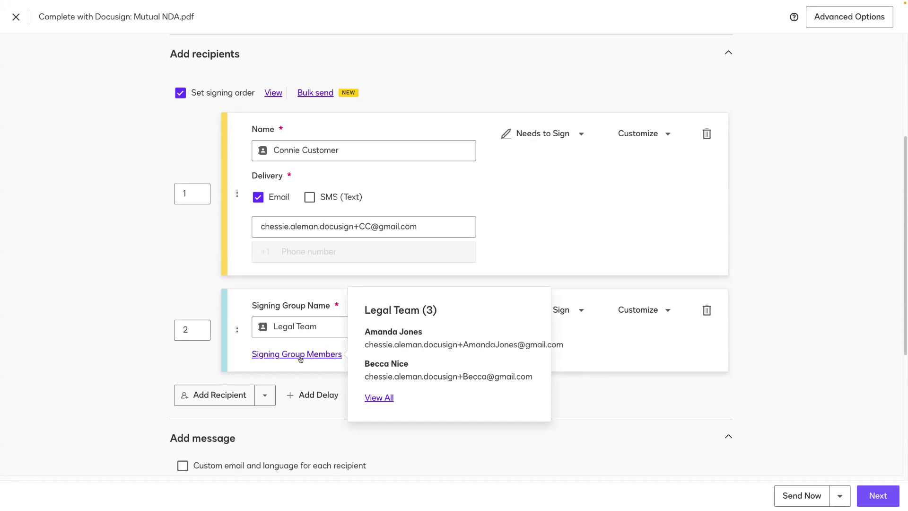
click(381, 398)
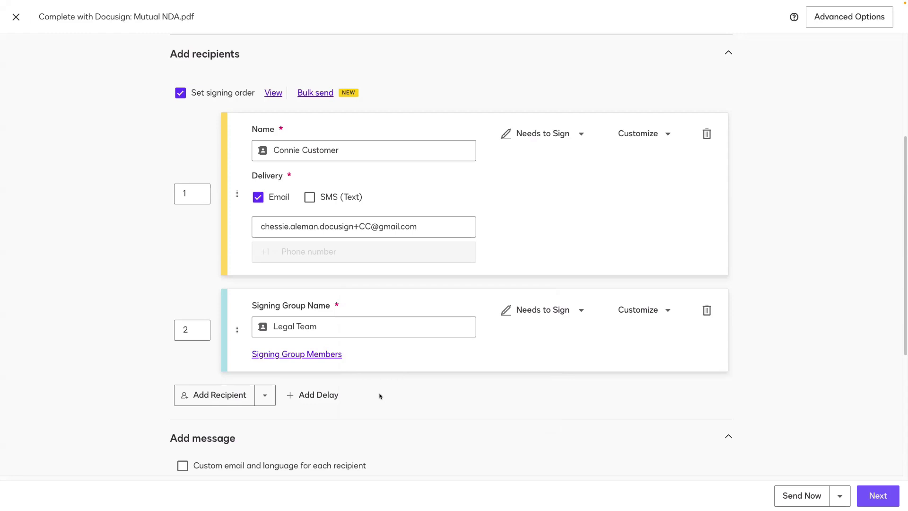
Step: Place the customer's Signature, Date Signed, Name and Title fields on the Receiving Party lines
click(872, 503)
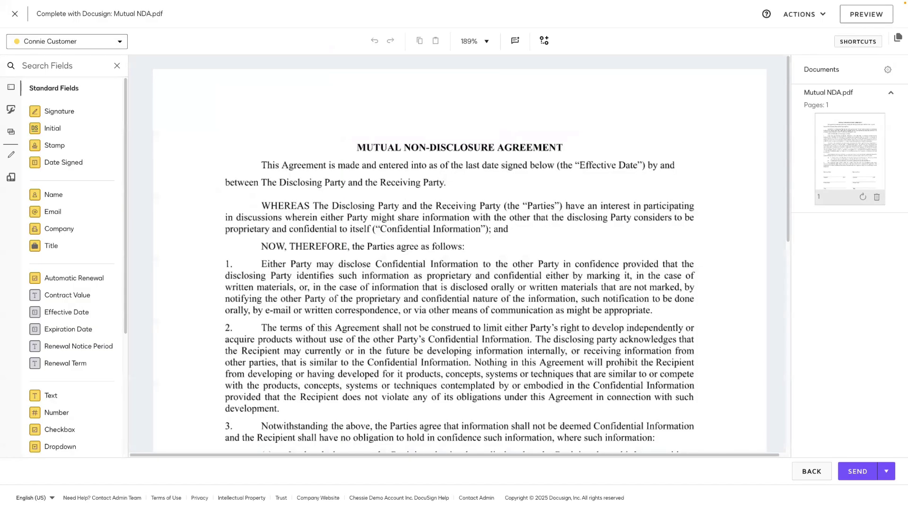
scroll(459, 255, down, 7)
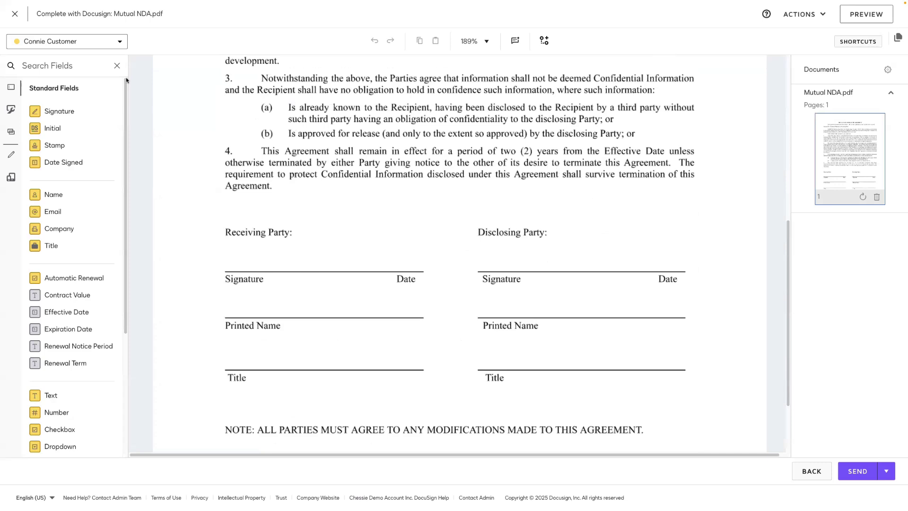
mouse_move(59, 111)
mouse_down()
mouse_move(136, 142)
mouse_move(223, 232)
mouse_up()
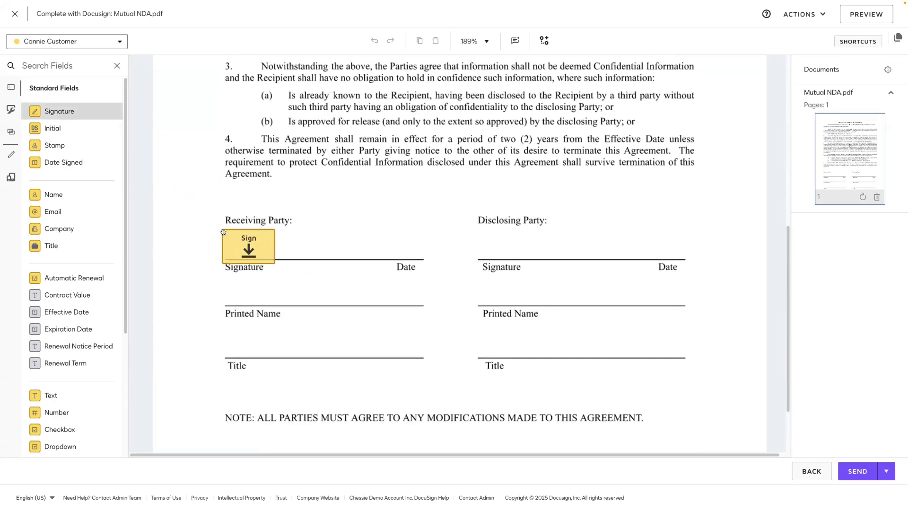
drag(90, 166, 375, 249)
drag(81, 197, 225, 294)
drag(97, 248, 225, 343)
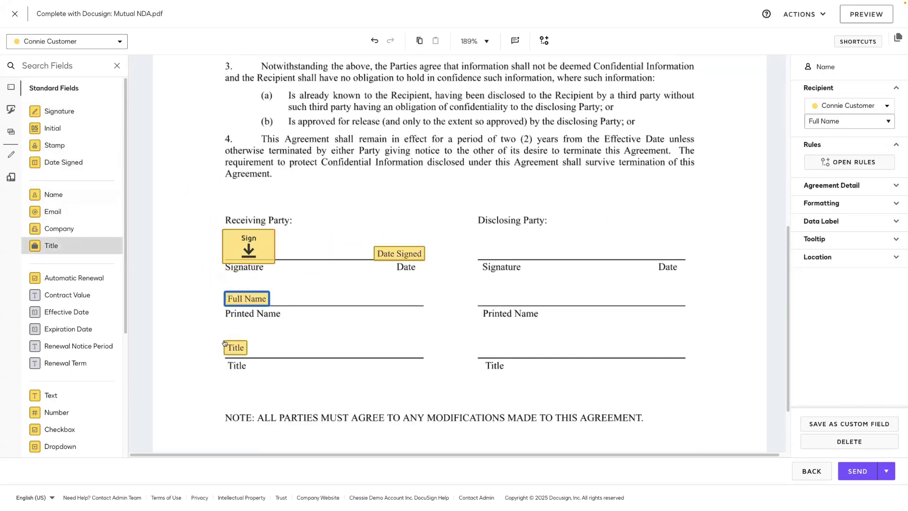
Step: Add Legal Team's Signature, Date Signed, Name and Title fields on the Disclosing Party lines, then send
click(73, 45)
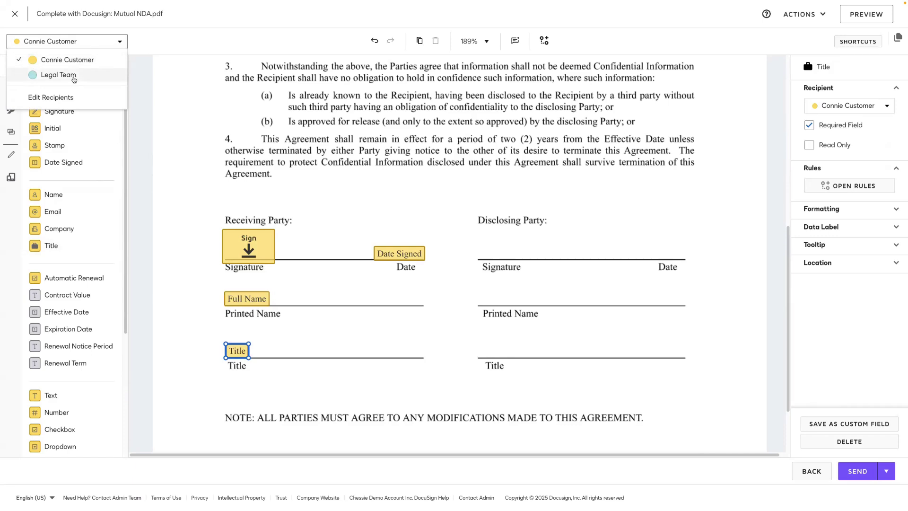
click(74, 79)
drag(68, 112, 440, 198)
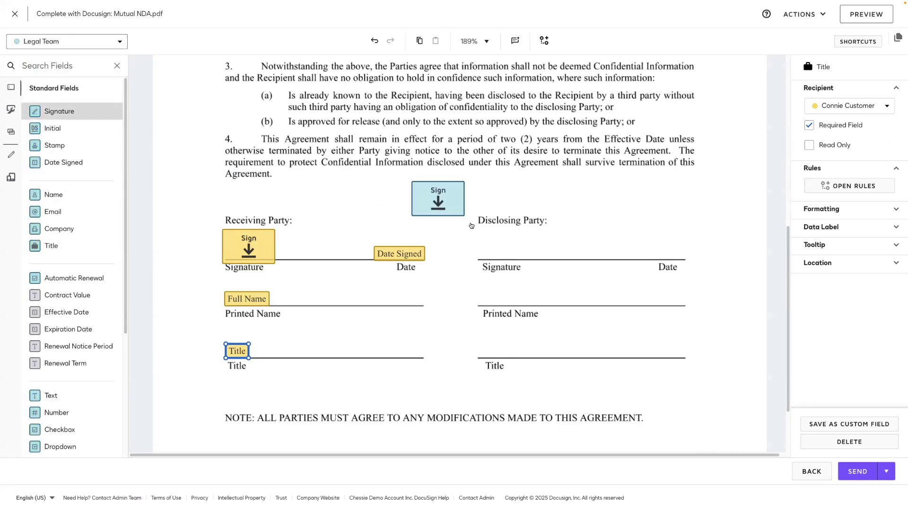
drag(471, 226, 473, 227)
mouse_move(61, 165)
mouse_down()
mouse_move(512, 265)
mouse_move(634, 248)
mouse_up()
drag(53, 194, 477, 294)
drag(51, 246, 479, 345)
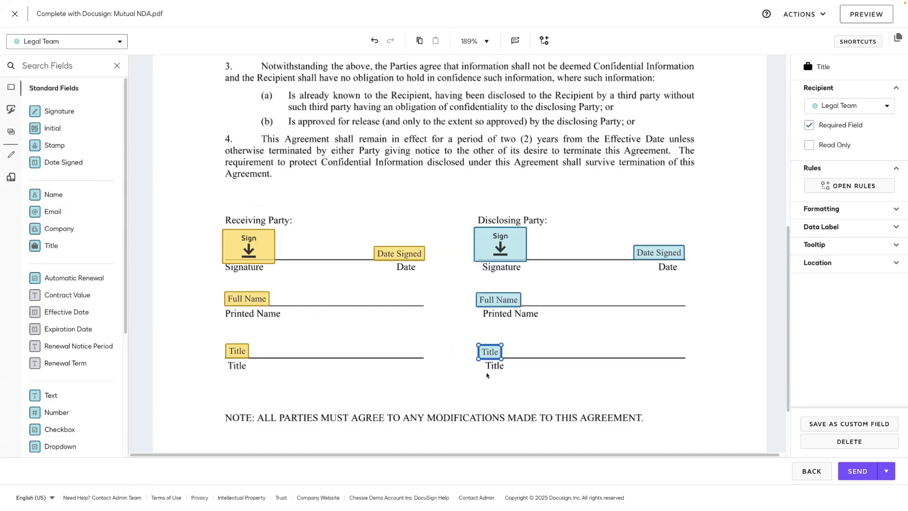
click(850, 477)
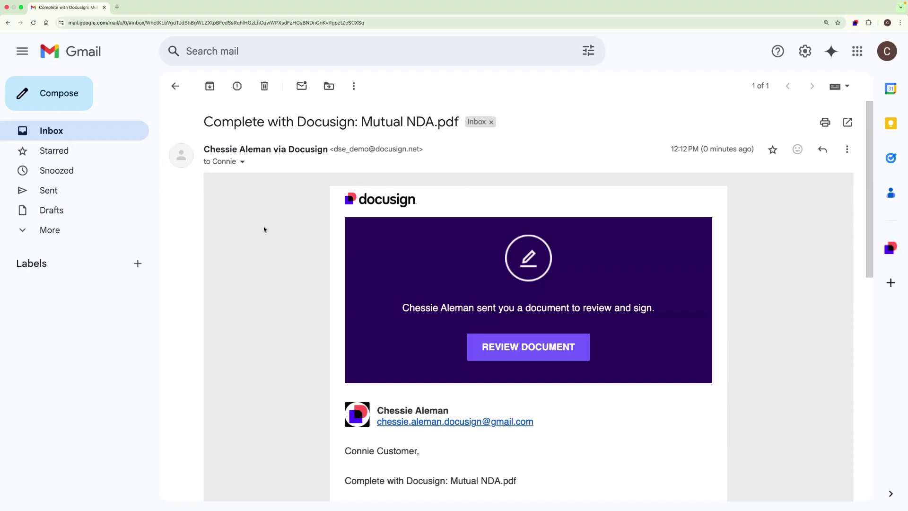
Step: Open the Mutual NDA.pdf for review from the customer's 'Complete with Docusign' email
click(544, 353)
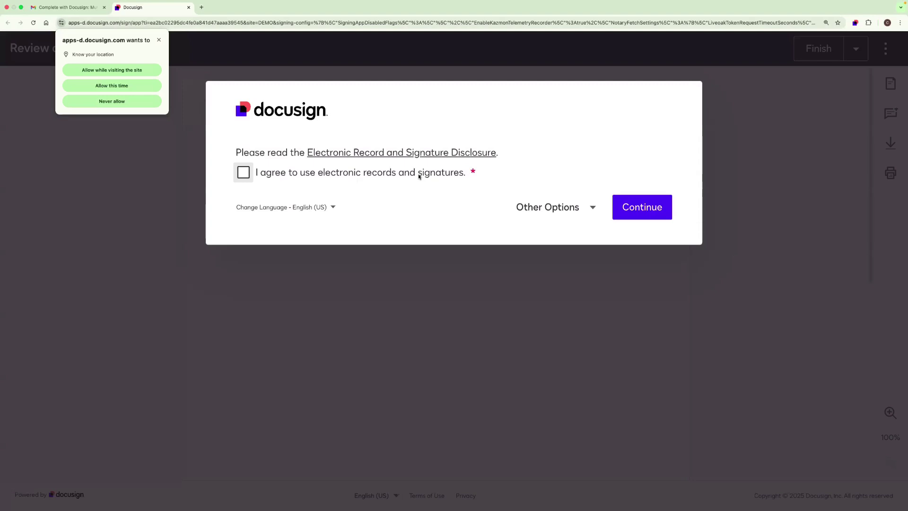
Step: Agree to use electronic records and signatures and continue to the NDA
click(418, 175)
click(635, 204)
scroll(288, 255, down, 10)
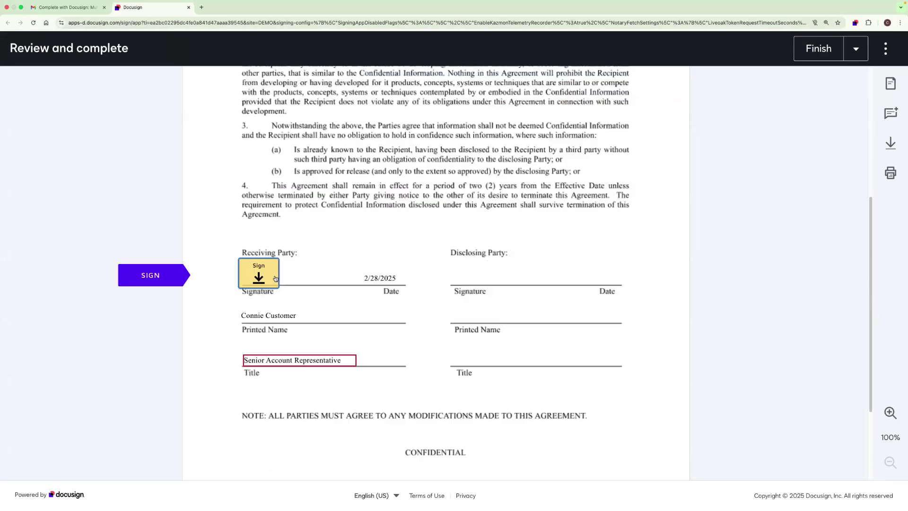
Step: Adopt and apply the customer's signature, then close the signing tab and trash the request email
click(275, 279)
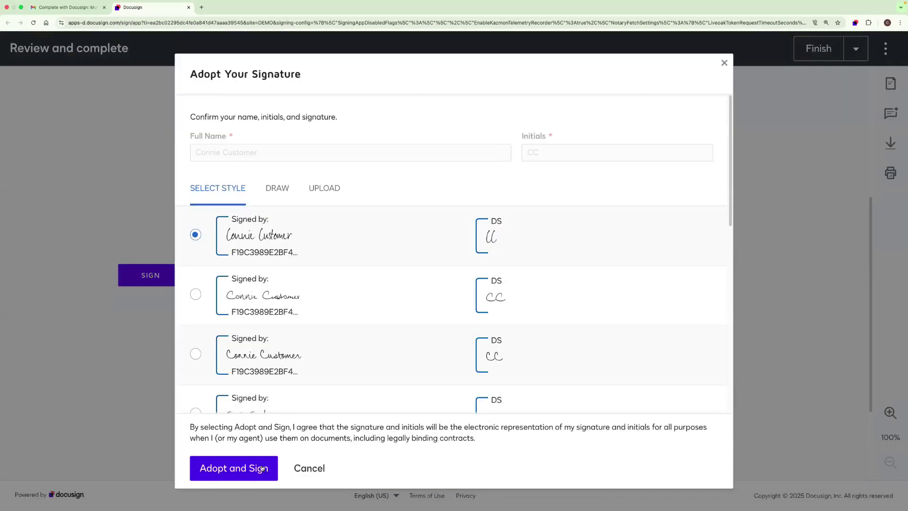
click(308, 469)
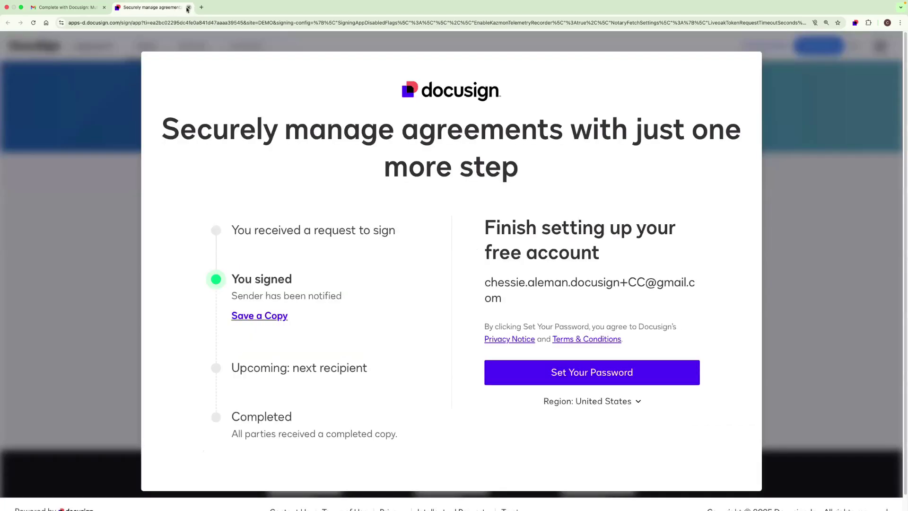
click(189, 7)
click(262, 90)
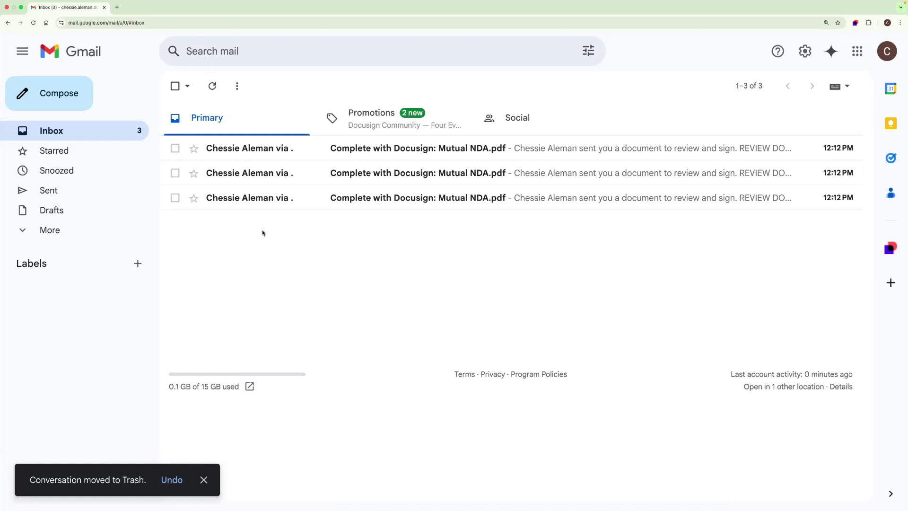
Step: Check each of the three Legal Team request emails, then open the NDA for review from the third
click(277, 201)
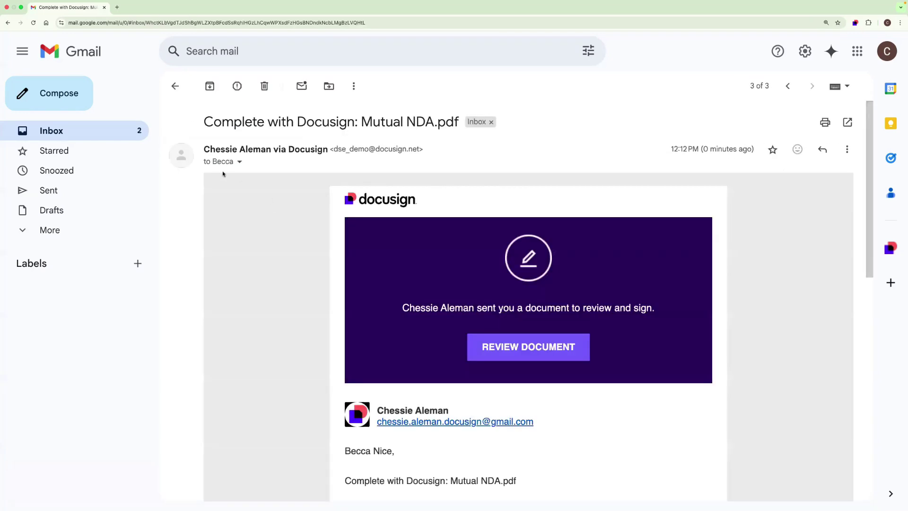
click(175, 86)
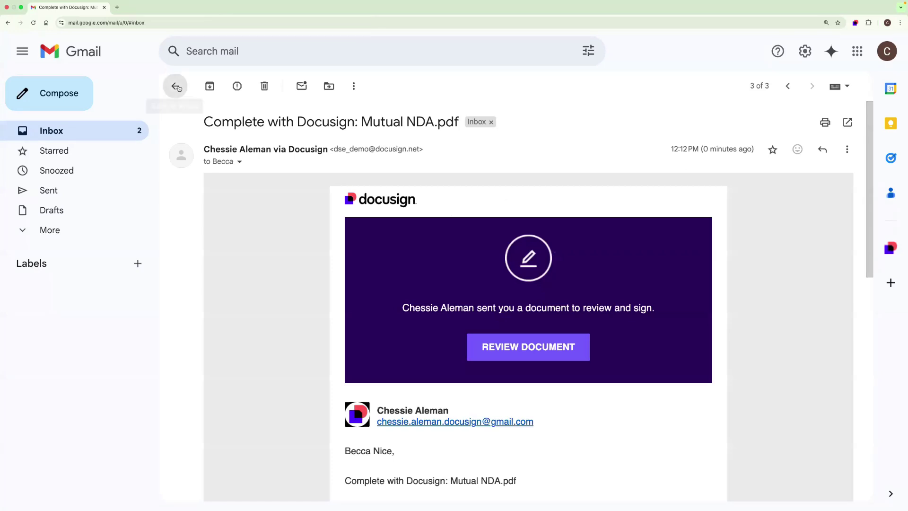
click(228, 169)
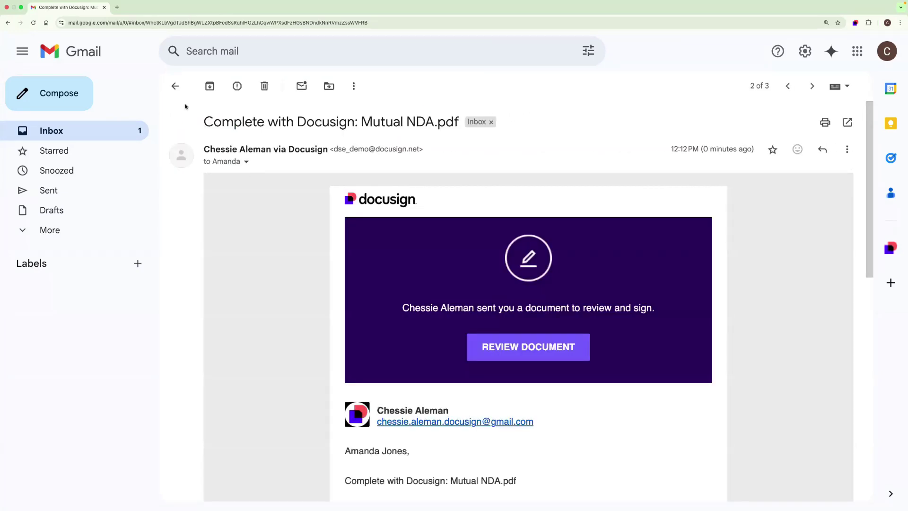
click(175, 85)
click(218, 148)
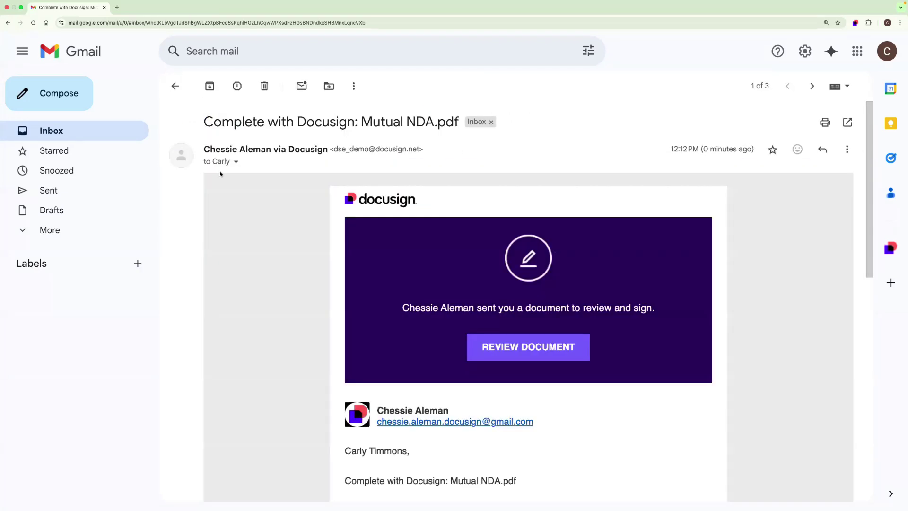
click(184, 90)
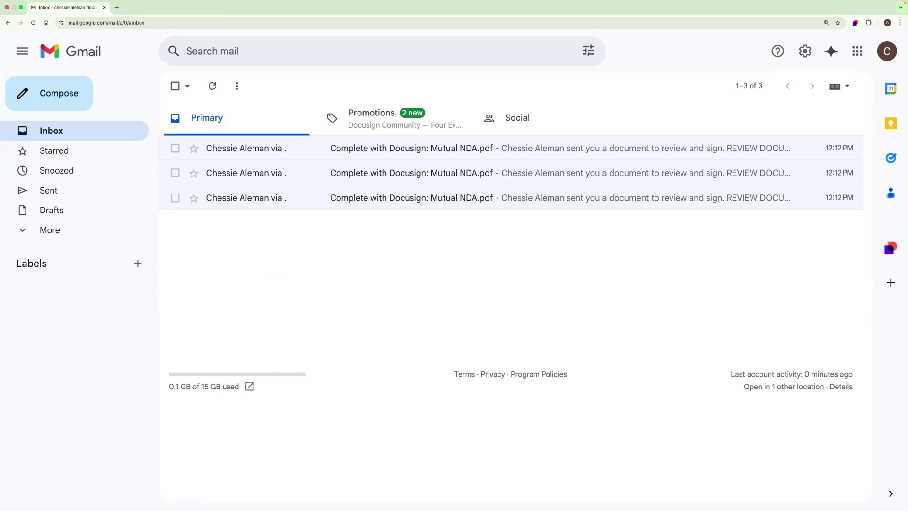
click(292, 199)
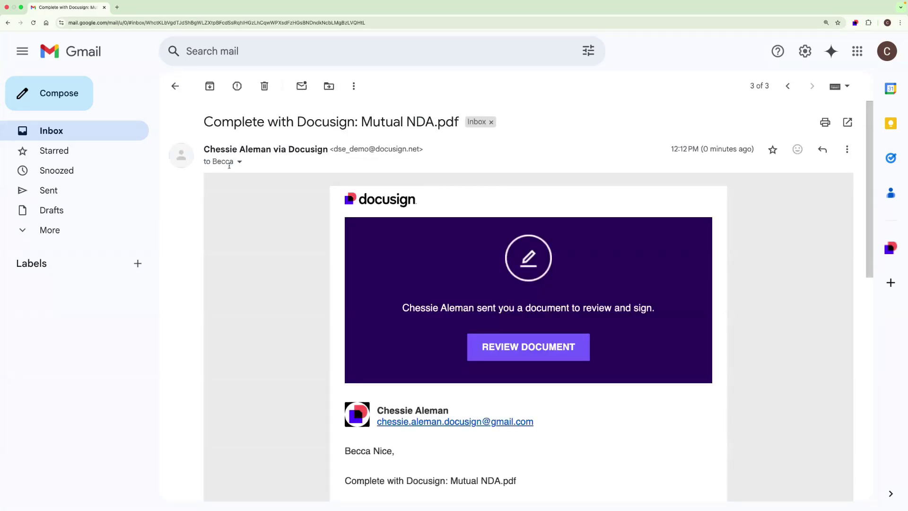
click(553, 359)
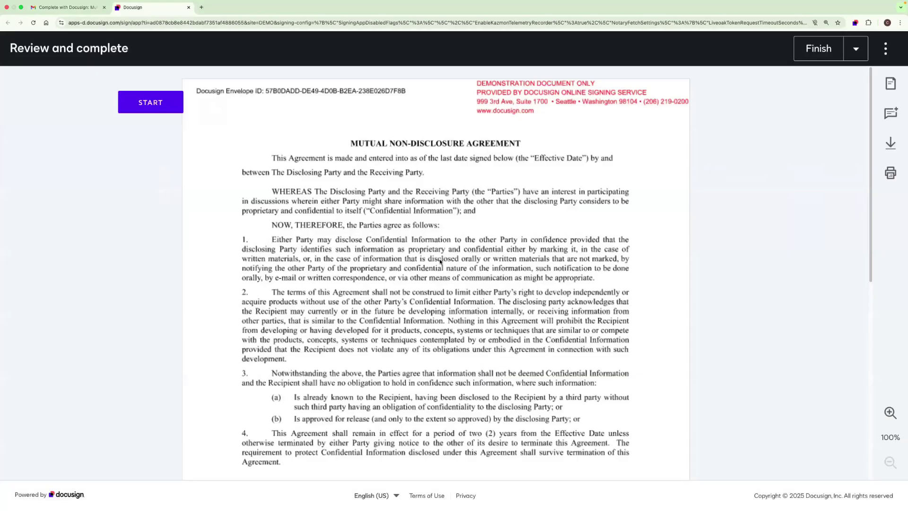
Step: Sign the Disclosing Party signature field for Legal Team and close the Docusign tab
scroll(451, 277, down, 4)
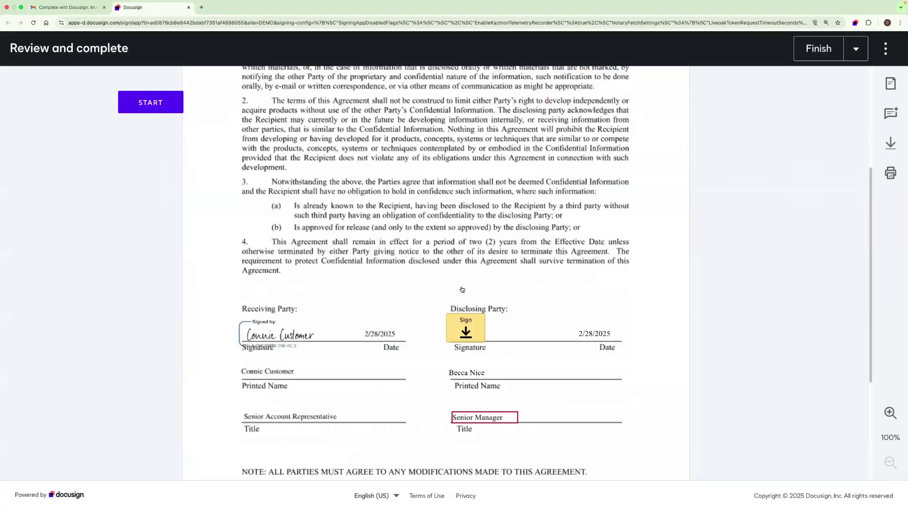
scroll(462, 289, down, 1)
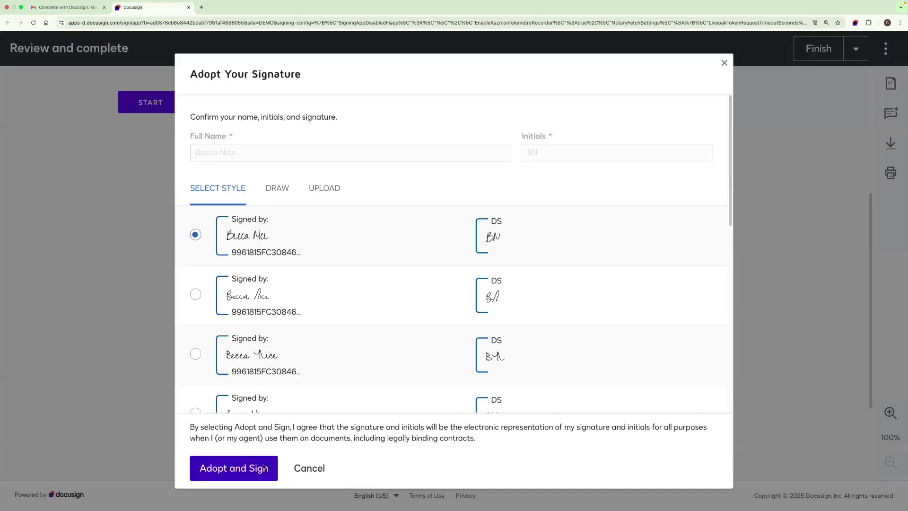
click(264, 467)
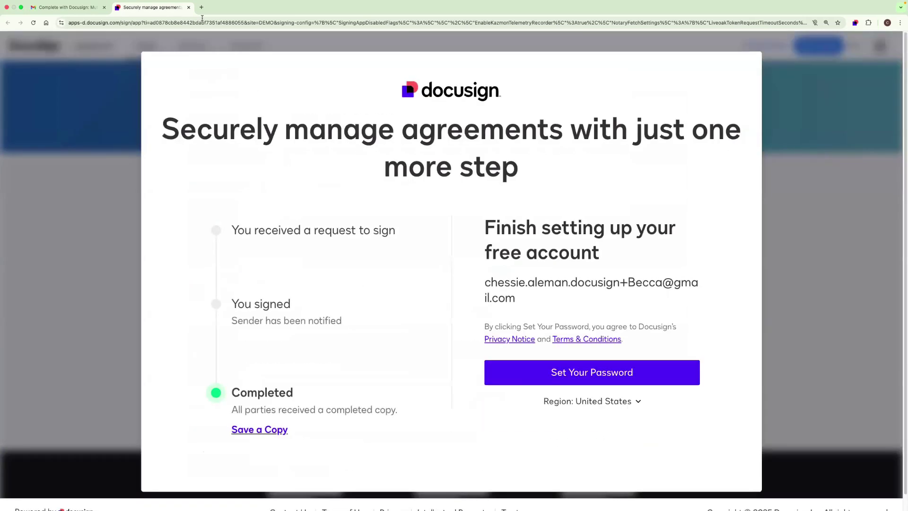
click(188, 8)
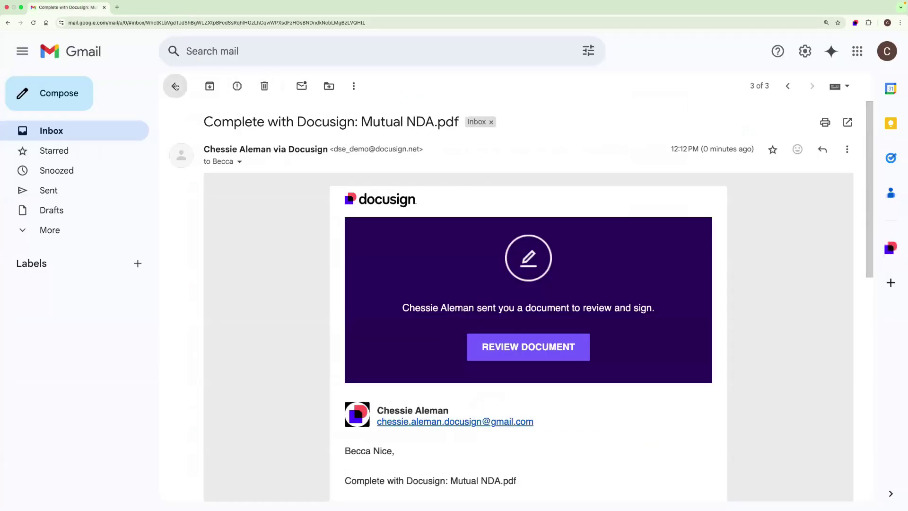
Step: Select all three Mutual NDA.pdf request conversations and delete them to Trash
click(176, 85)
click(176, 86)
click(268, 86)
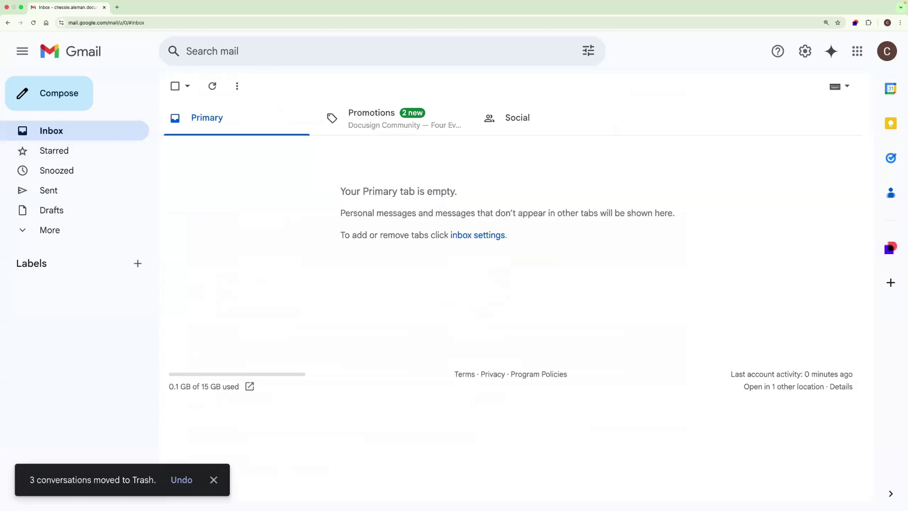